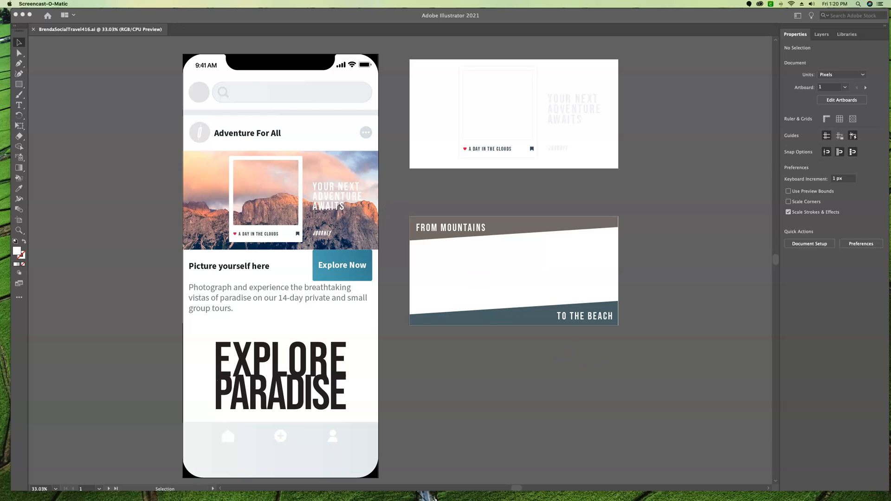
# Start placing PhotoFrame.psd from the images folder, embedded rather than linked, with its import options shown
pyautogui.click(53, 4)
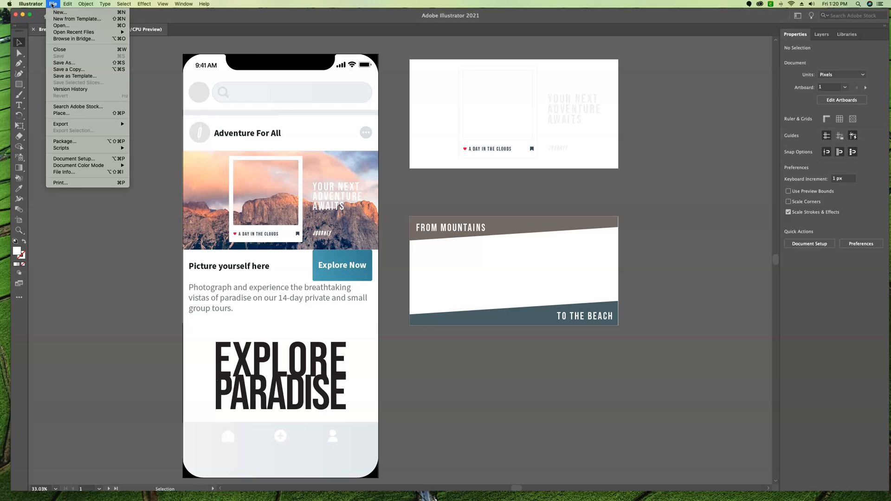
pyautogui.click(72, 113)
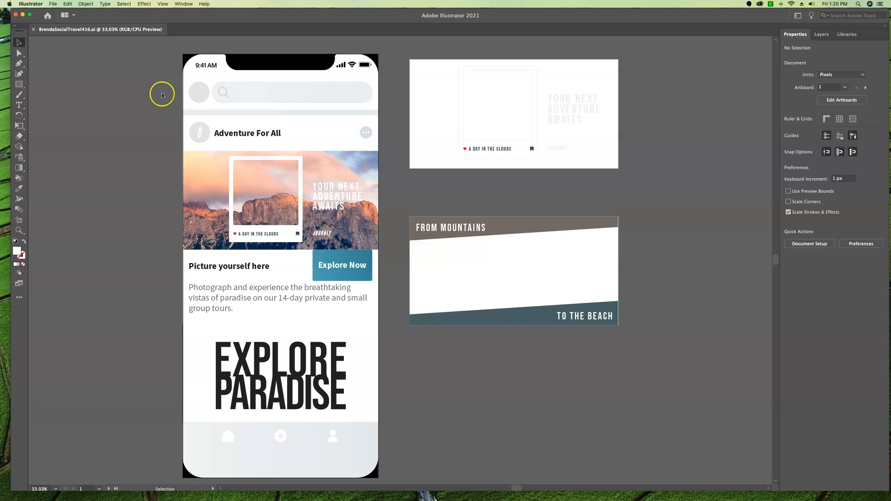
pyautogui.click(341, 140)
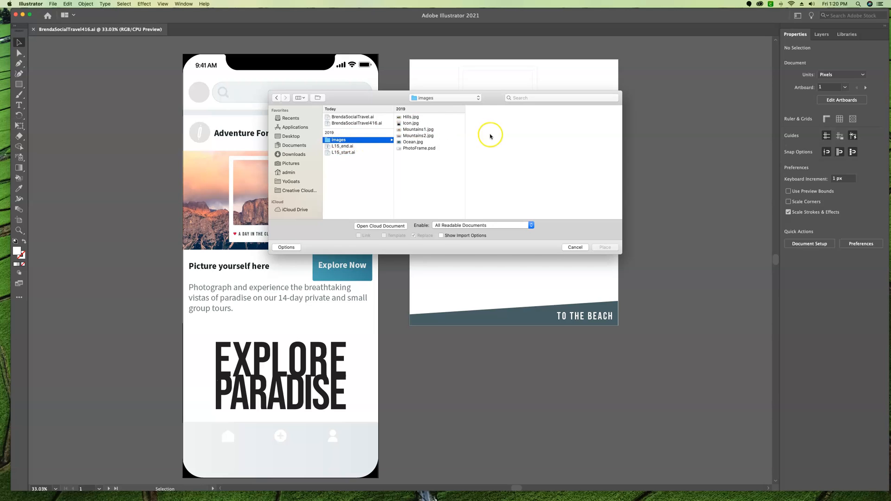
pyautogui.click(431, 148)
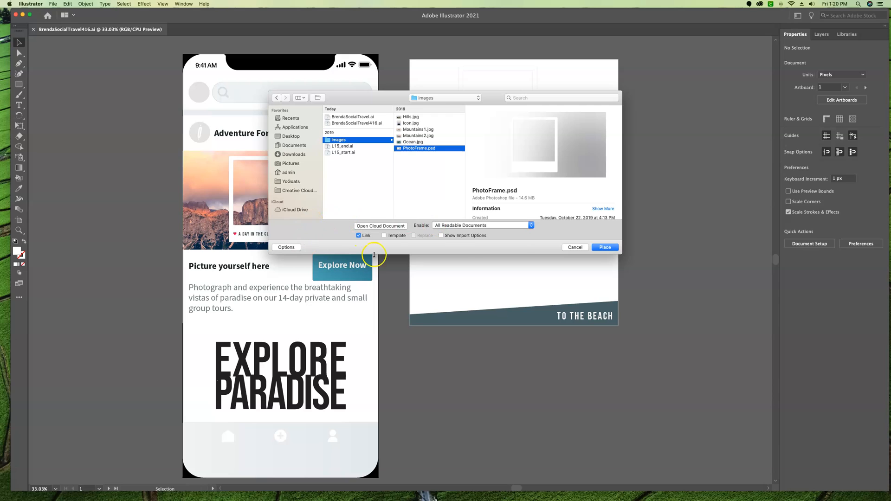
pyautogui.click(287, 247)
pyautogui.click(287, 247)
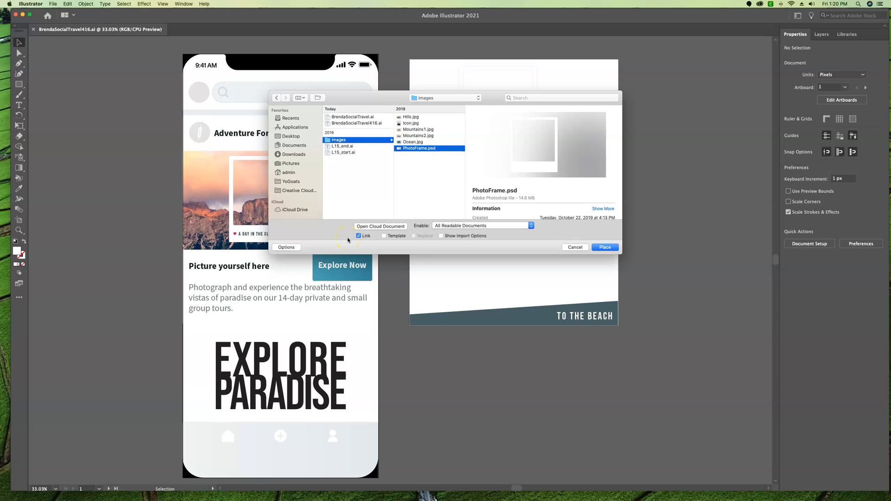
pyautogui.click(359, 238)
pyautogui.click(442, 236)
pyautogui.click(607, 247)
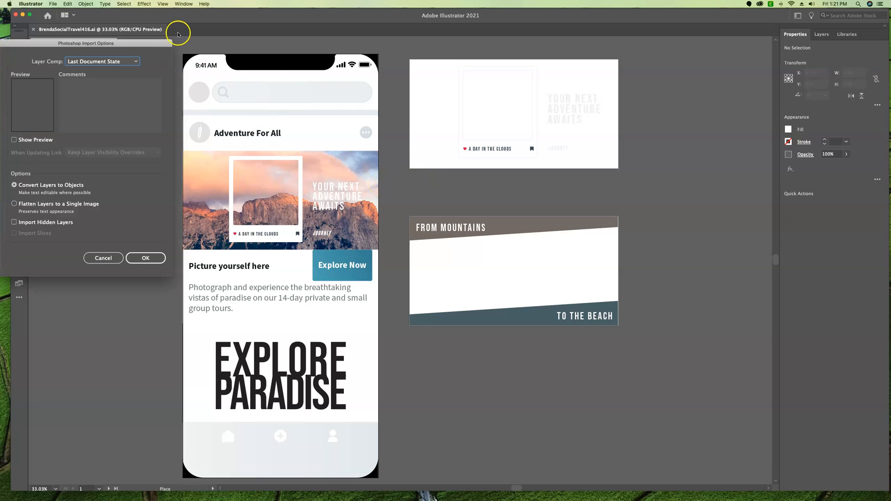
# Try to import the Photoshop file with the Beach layer comp, showing the preview and including hidden layers
pyautogui.moveTo(155, 45); pyautogui.dragTo(727, 94)
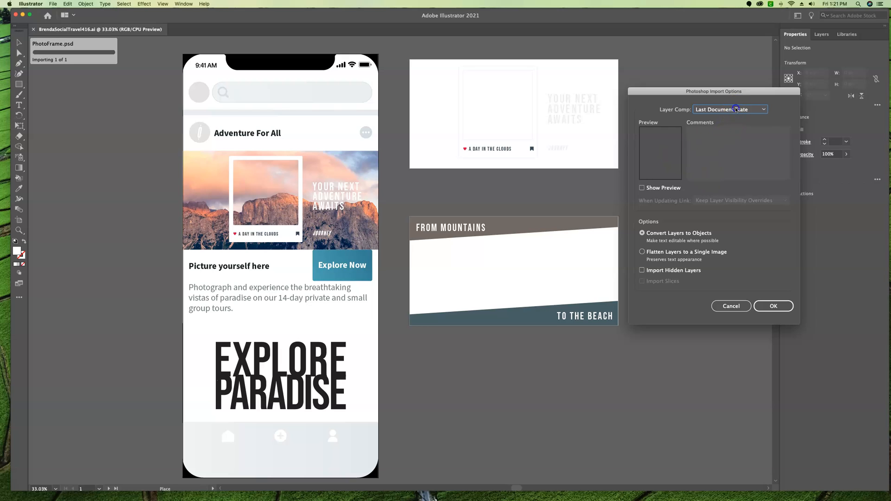
pyautogui.click(764, 110)
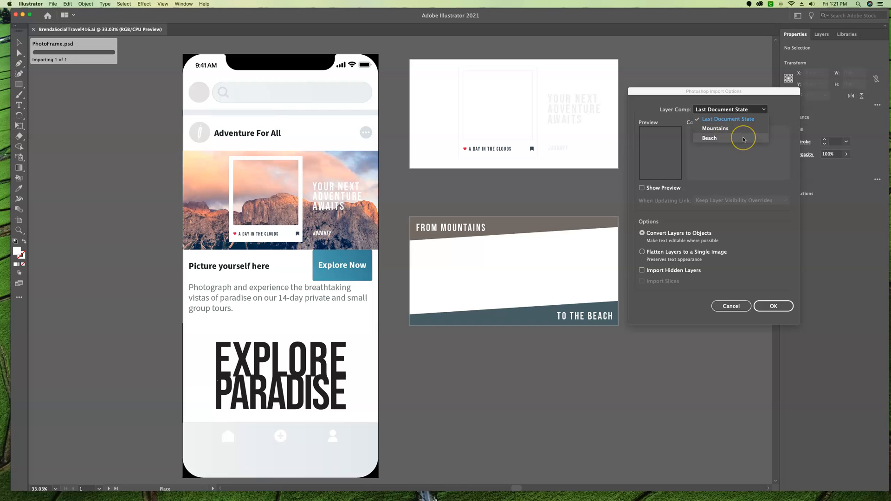
pyautogui.click(710, 138)
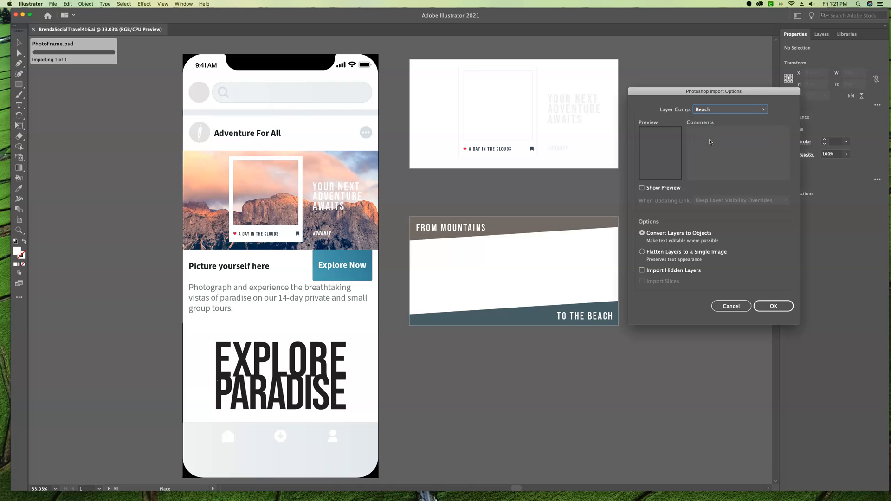
pyautogui.click(642, 188)
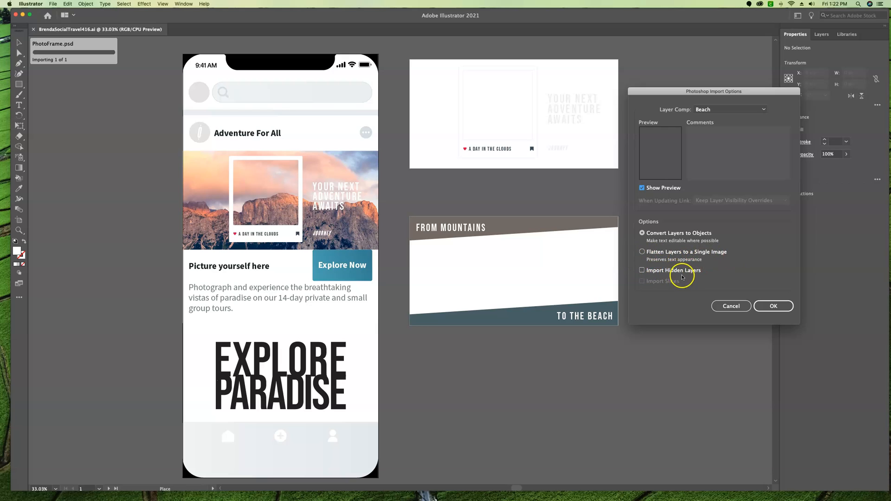
pyautogui.click(643, 271)
pyautogui.click(774, 305)
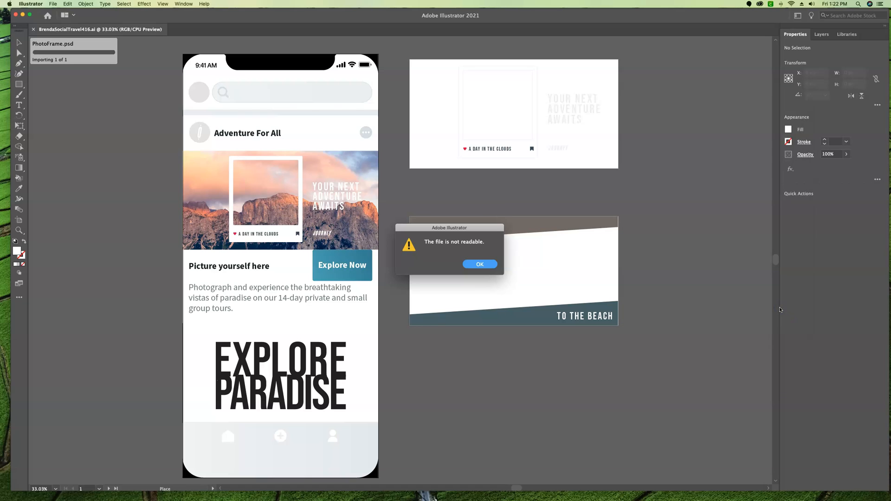
pyautogui.click(475, 263)
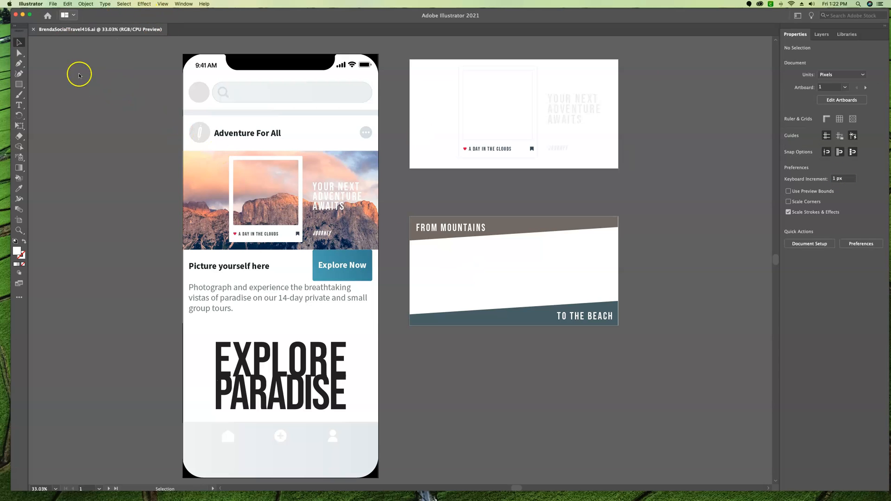
# Start placing PhotoFrame.psd again as an unlinked file with its import options shown
pyautogui.click(53, 4)
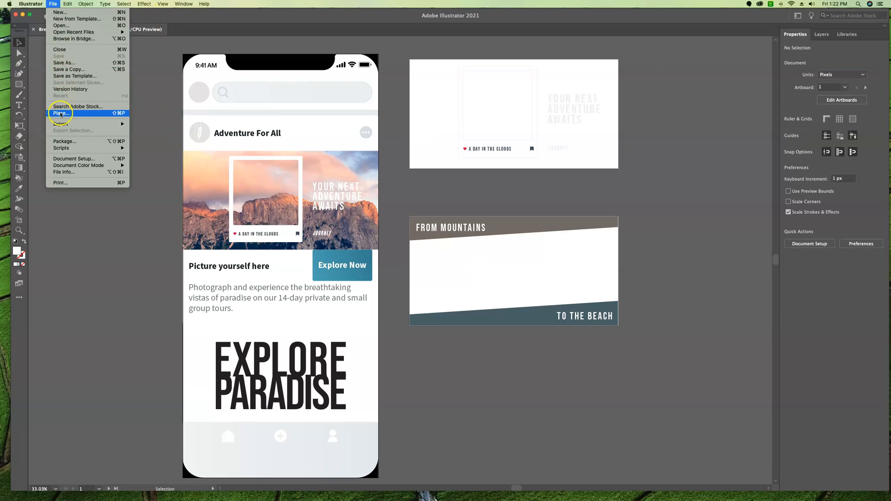
pyautogui.click(664, 209)
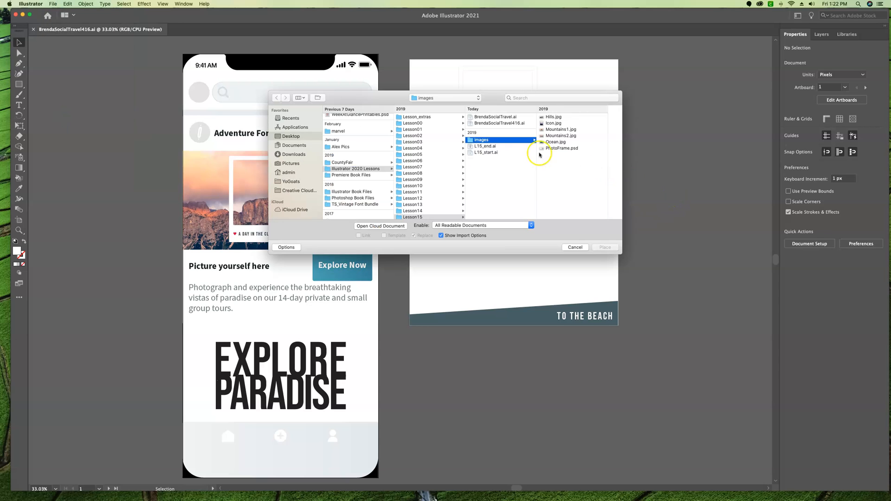
pyautogui.click(567, 149)
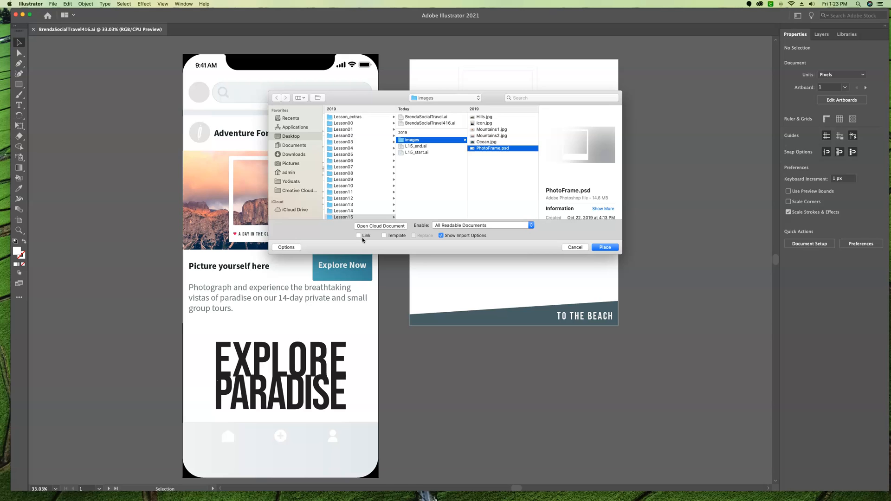
pyautogui.click(612, 247)
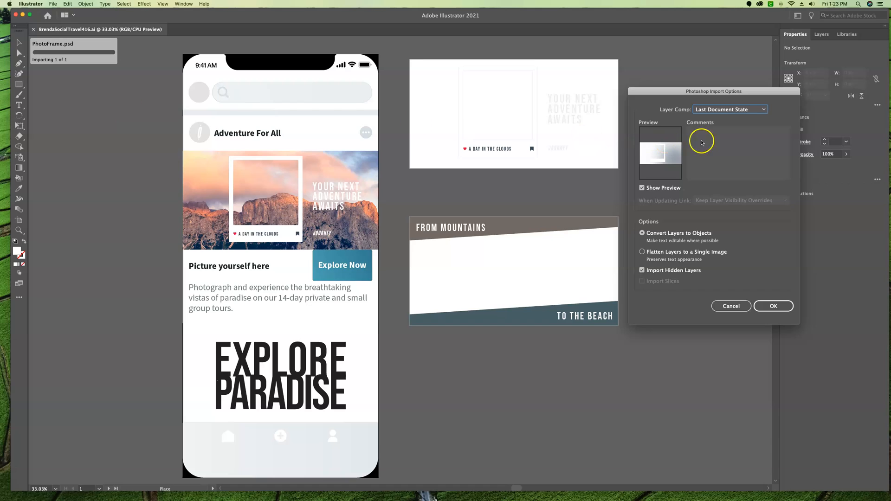
# Preview the available layer comps and try again to import the file with the Beach comp and hidden layers
pyautogui.click(748, 111)
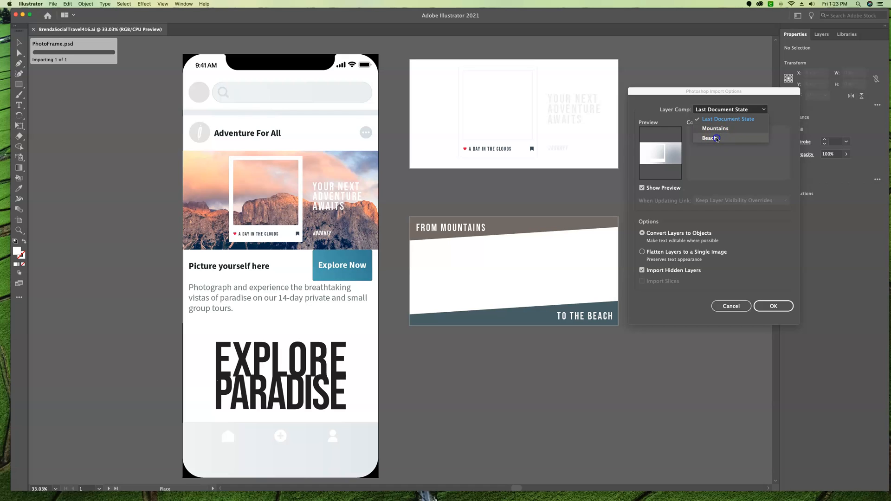
pyautogui.click(718, 138)
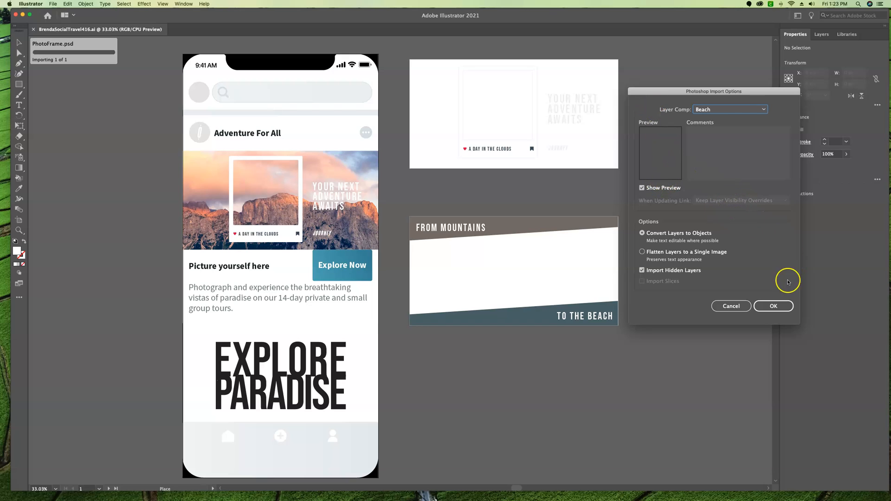
pyautogui.click(731, 110)
pyautogui.click(723, 122)
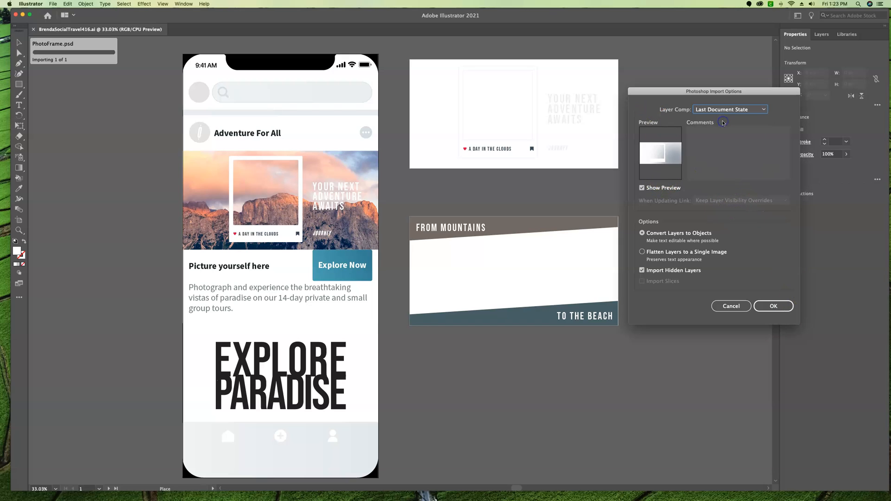
pyautogui.click(727, 109)
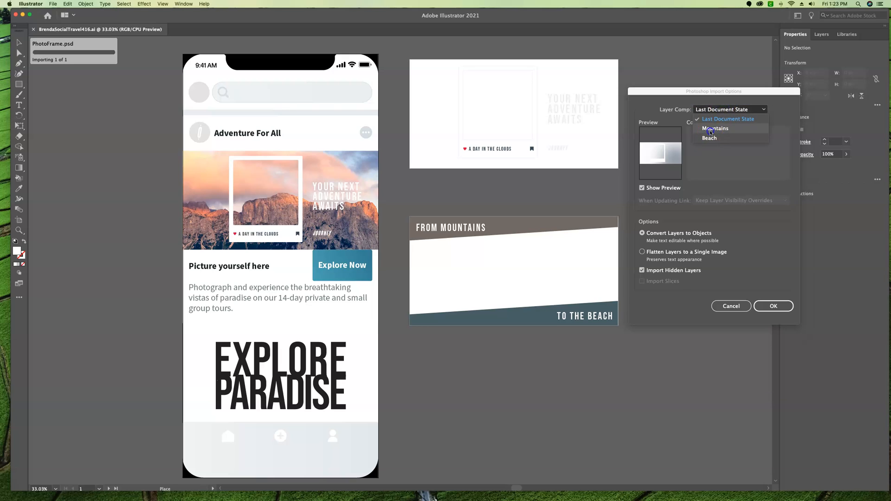
pyautogui.click(710, 132)
pyautogui.click(712, 110)
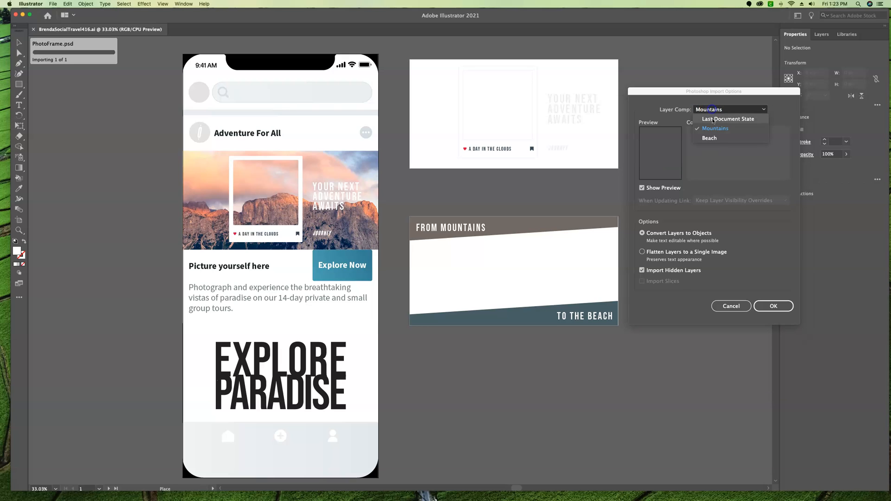
pyautogui.click(710, 137)
pyautogui.click(779, 307)
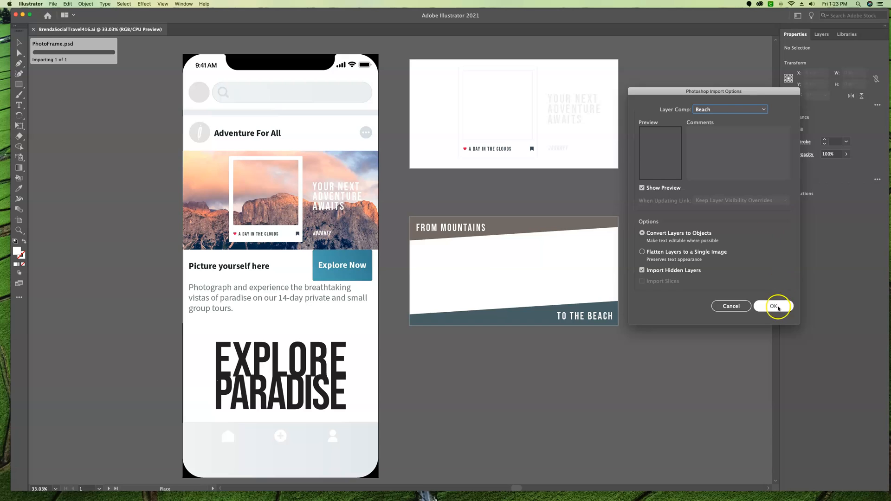
pyautogui.click(479, 260)
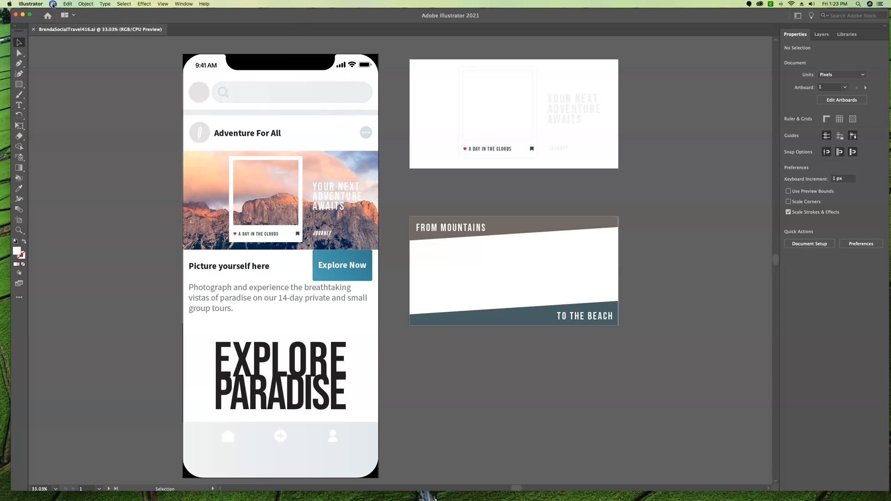
# Place PhotoFrame.psd using the Last Document State comp with hidden layers, about 1203 by 630 px, over the "Your Next Adventure Awaits" artboard
pyautogui.click(53, 5)
pyautogui.click(87, 114)
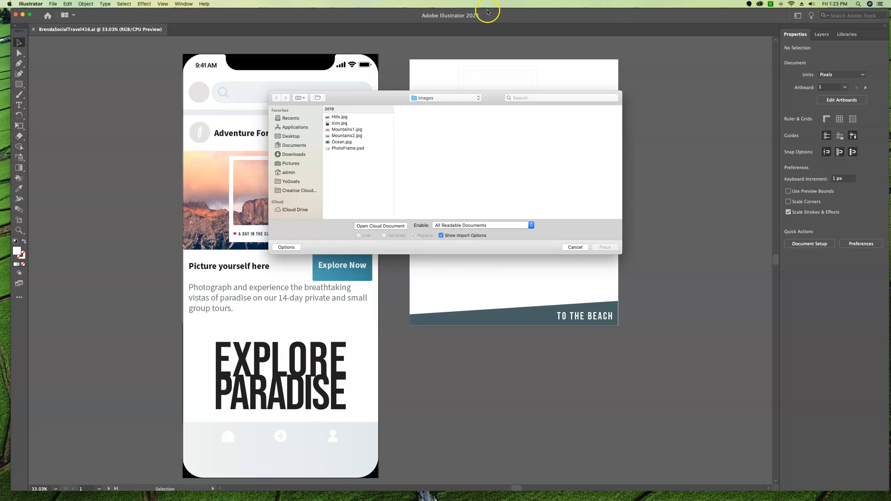
pyautogui.click(356, 148)
pyautogui.click(605, 247)
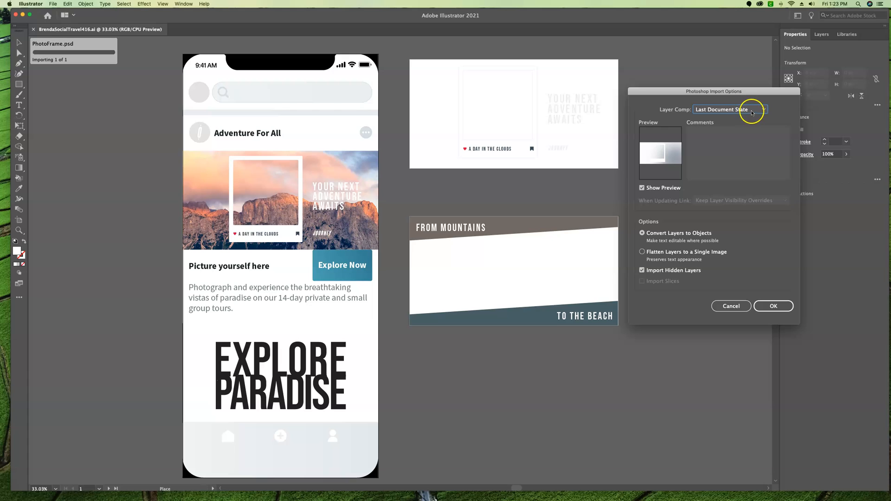
pyautogui.click(781, 312)
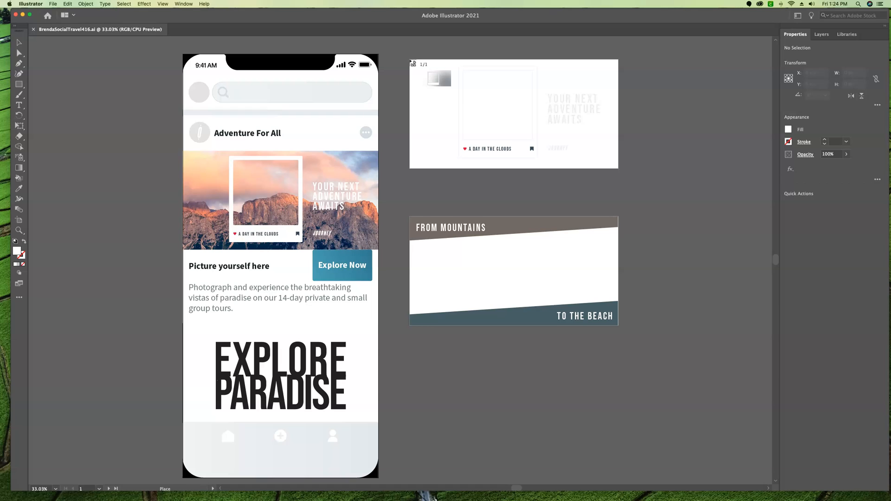
pyautogui.moveTo(410, 61); pyautogui.dragTo(628, 173)
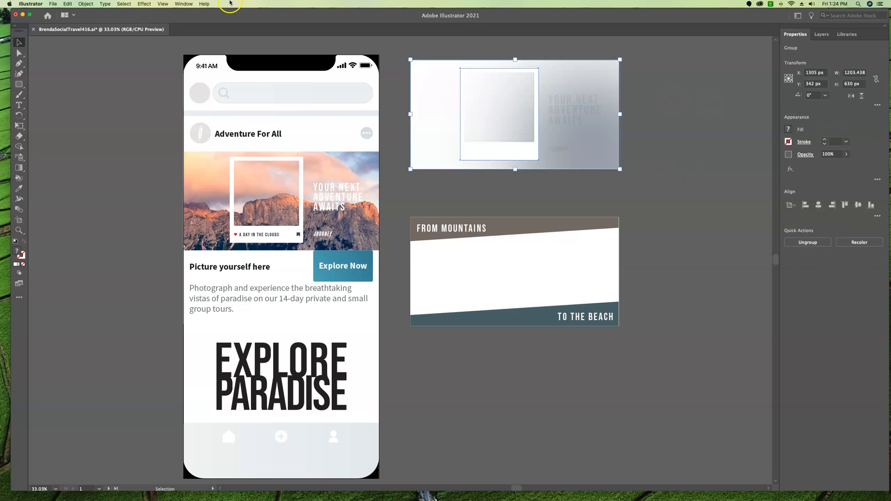
# Send the placed photo frame group to the back, behind the artboard's text
pyautogui.click(88, 5)
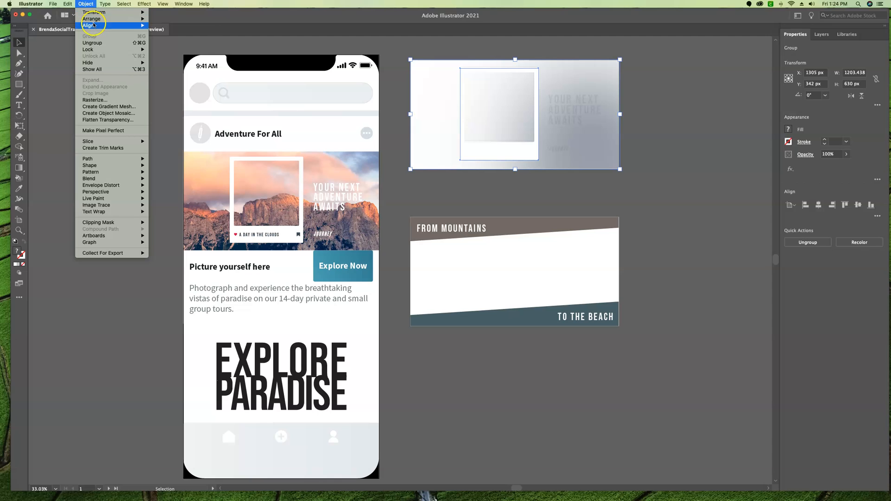
pyautogui.moveTo(96, 22)
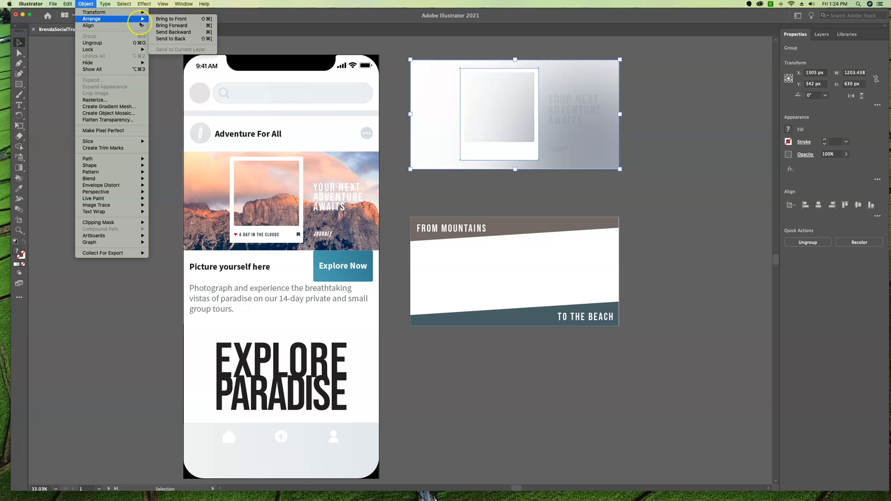
pyautogui.click(166, 39)
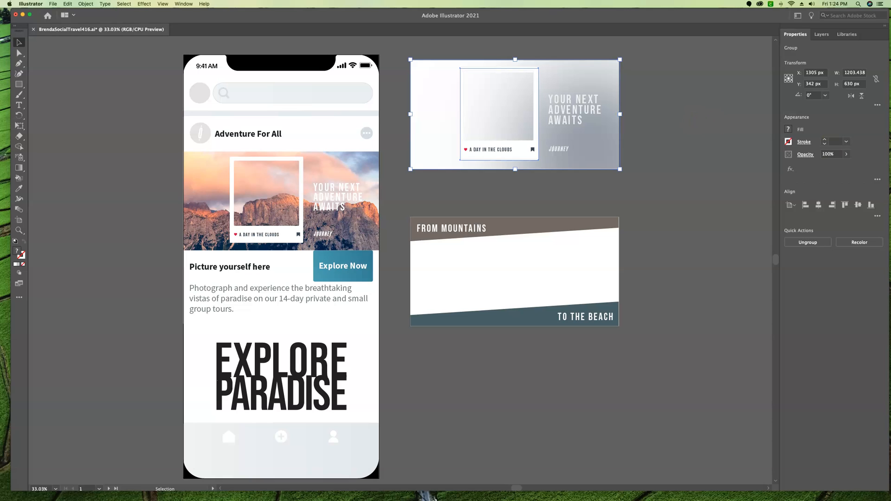
# Widen the layer list and locate the selected artwork in it, revealing the sublayers of PhotoFrame.psd
pyautogui.click(822, 34)
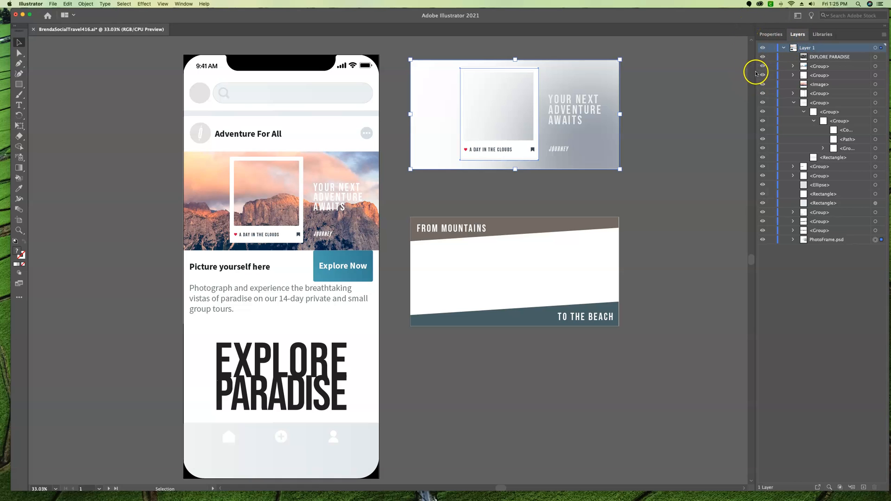
pyautogui.moveTo(755, 83); pyautogui.dragTo(706, 84)
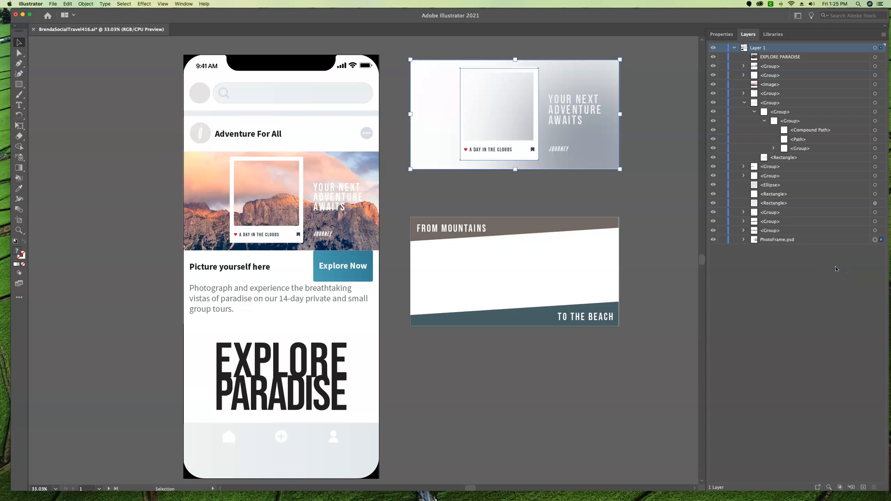
pyautogui.click(830, 488)
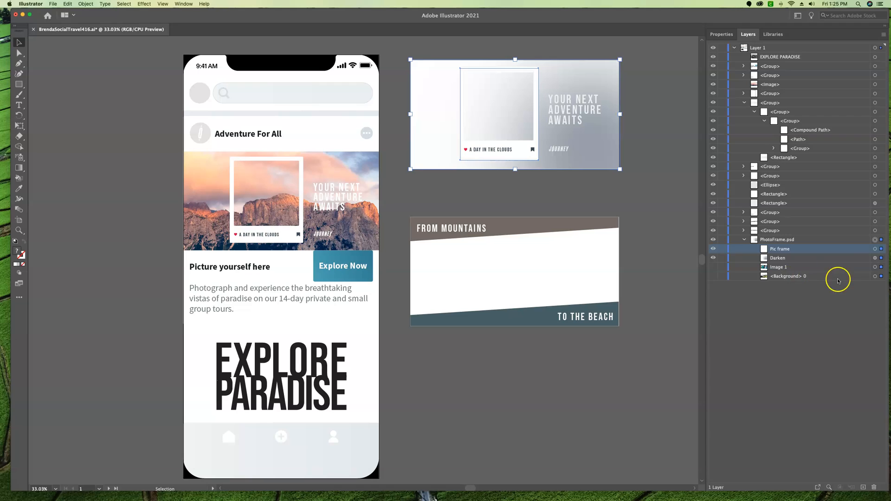
# Hide the Pic frame sublayer, preview Image 1 and leave it hidden, and show the Background sublayer of PhotoFrame.psd
pyautogui.click(714, 250)
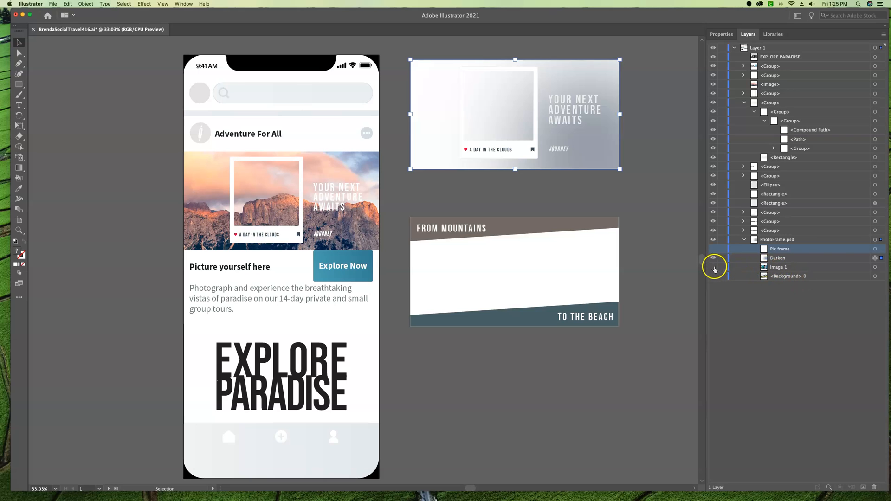
pyautogui.click(714, 267)
pyautogui.click(714, 268)
pyautogui.click(714, 267)
pyautogui.click(714, 267)
pyautogui.click(714, 276)
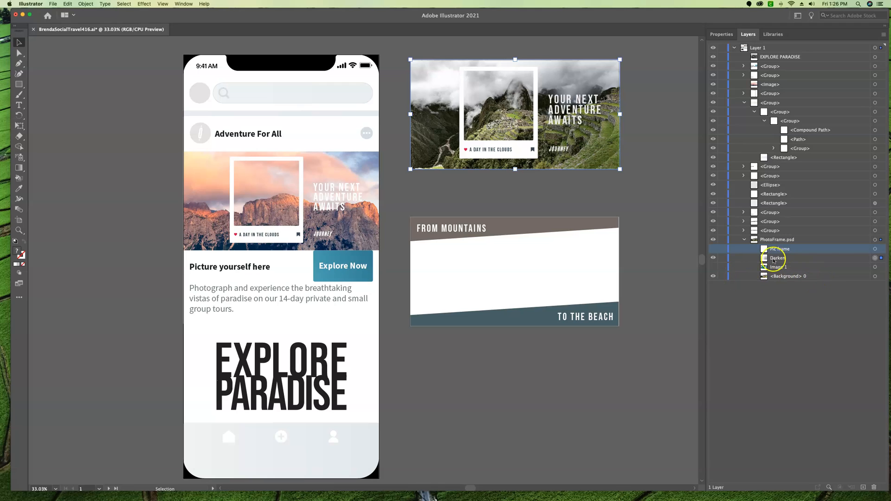
# Preview the Pic frame sublayer of PhotoFrame.psd, leave it hidden, and deselect the artwork
pyautogui.click(714, 249)
pyautogui.click(715, 249)
pyautogui.click(545, 414)
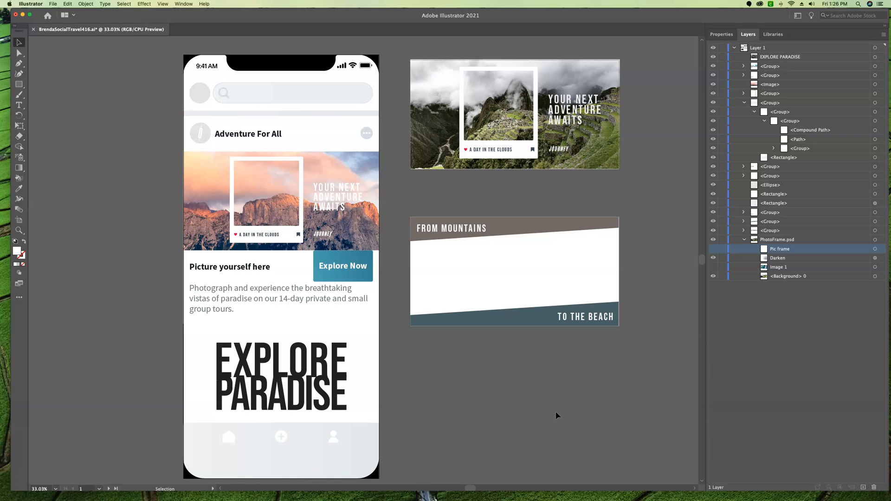
pyautogui.click(563, 410)
# Load Hills.jpg and Icon.jpg from the images folder together for placement as embedded, unlinked images
pyautogui.click(53, 4)
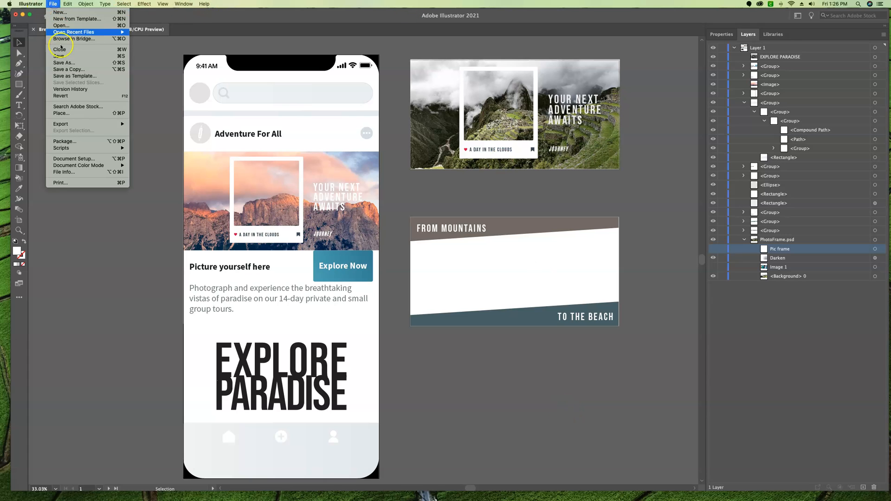
pyautogui.click(60, 114)
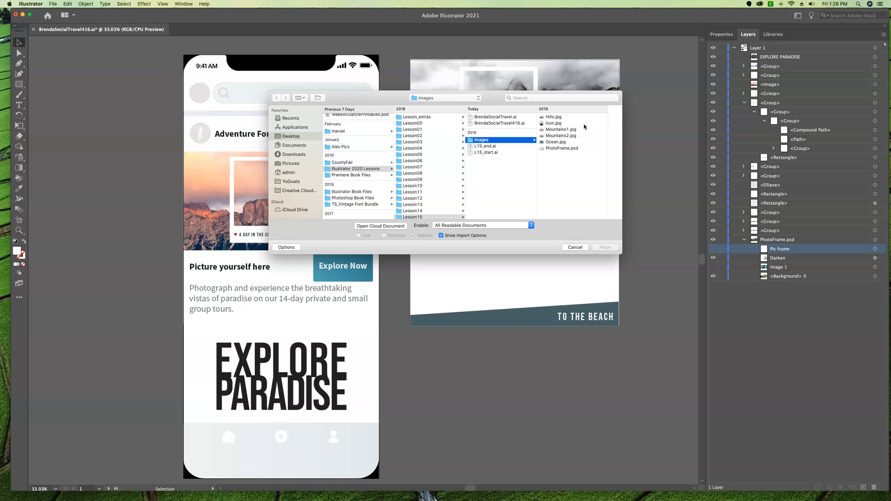
pyautogui.click(553, 118)
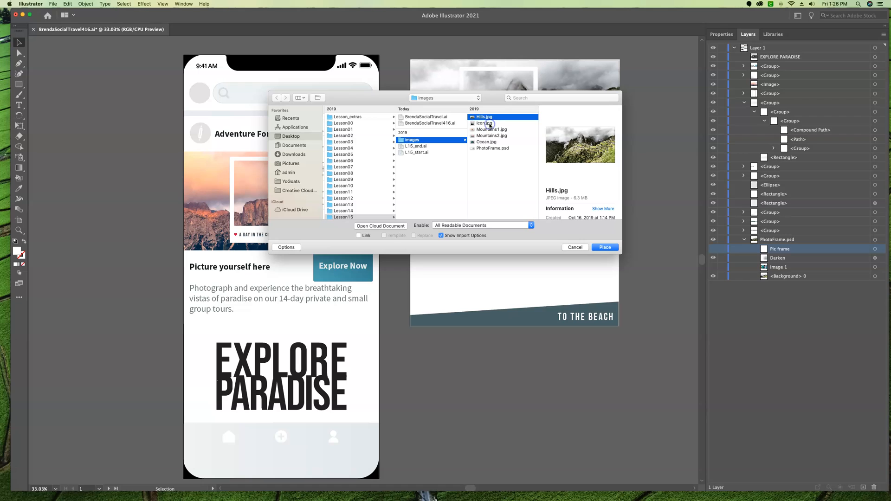
pyautogui.keyDown('shift'); pyautogui.click(490, 123); pyautogui.keyUp('shift')
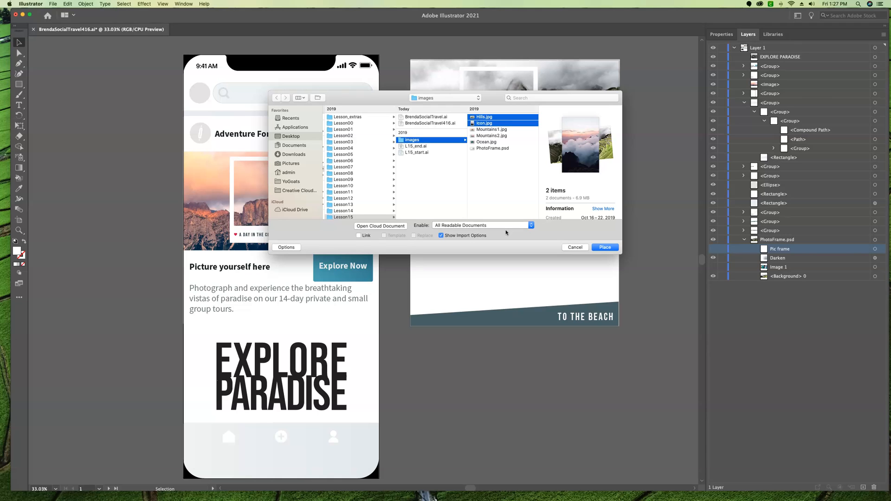
pyautogui.click(496, 236)
pyautogui.click(609, 248)
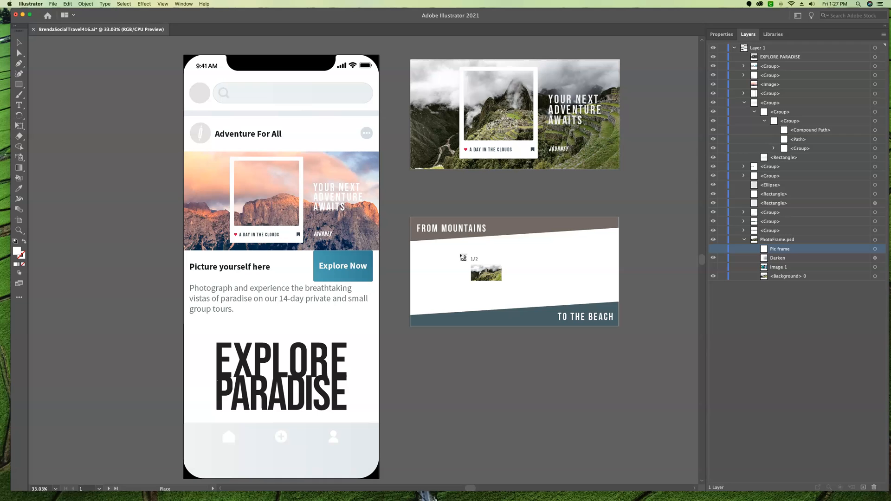
# Place Icon.jpg as a small image beside the phone artboard and Hills.jpg across the "From Mountains to the Beach" artboard
pyautogui.click(589, 249)
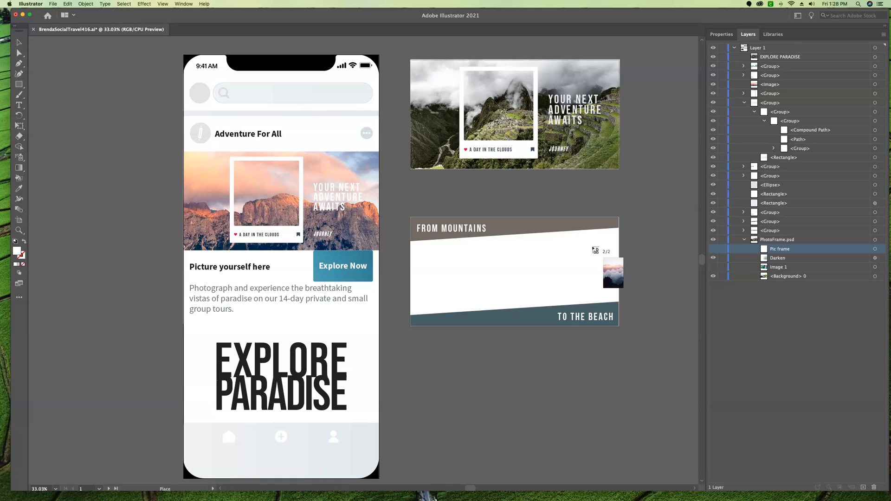
pyautogui.click(547, 222)
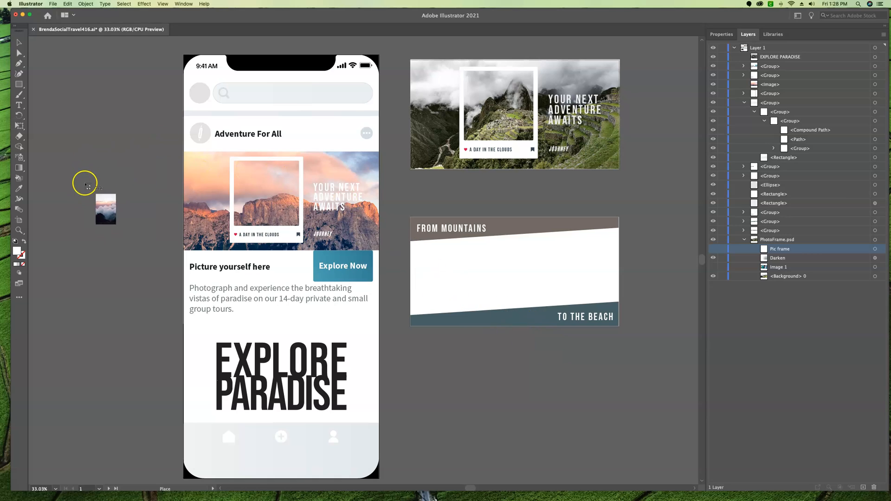
pyautogui.moveTo(83, 184); pyautogui.dragTo(131, 241)
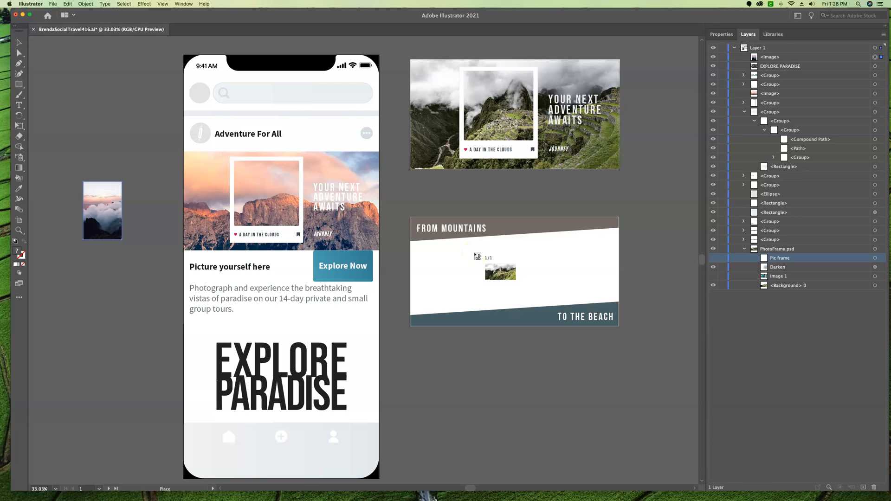
pyautogui.moveTo(411, 218); pyautogui.dragTo(619, 328)
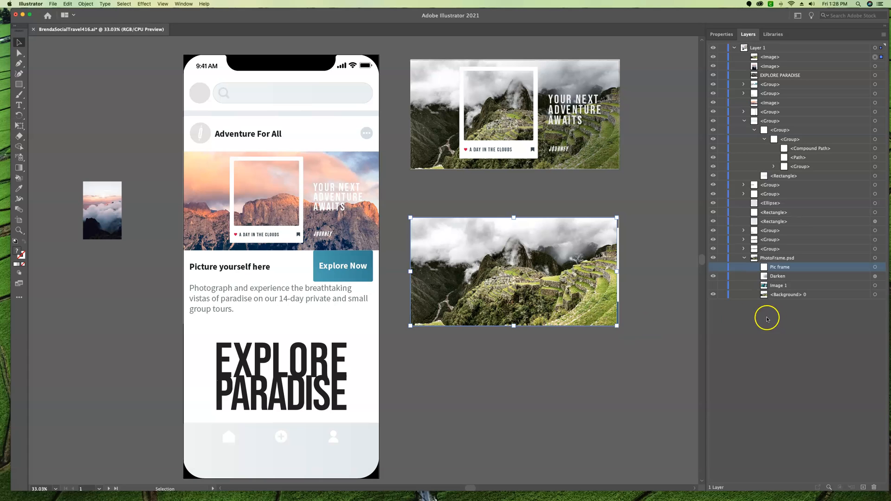
# Send the placed Hills.jpg image to the back, behind the "From Mountains" and "To the Beach" banners, and deselect it
pyautogui.click(87, 4)
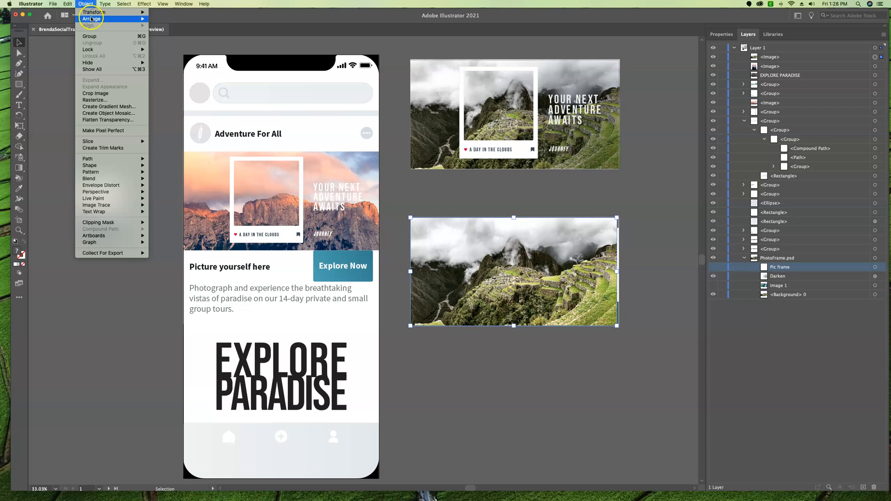
pyautogui.moveTo(91, 19)
pyautogui.click(187, 39)
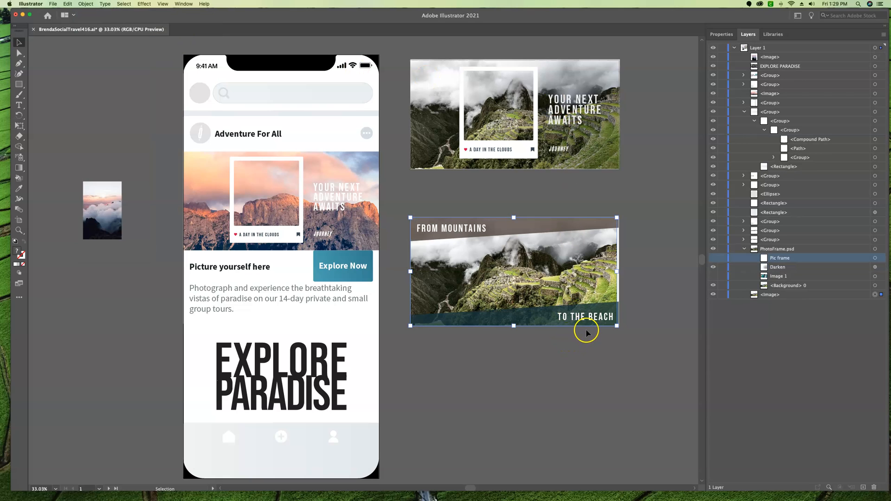
pyautogui.hscroll(-1, 557, 332)
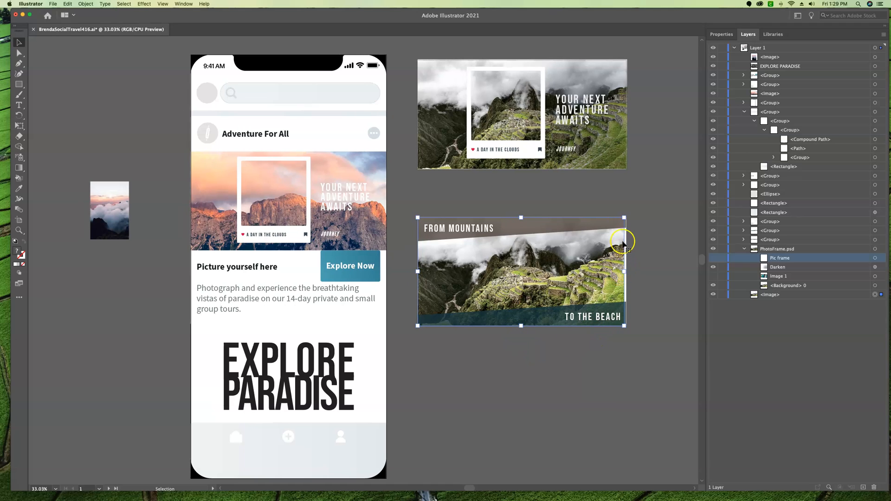
pyautogui.click(663, 225)
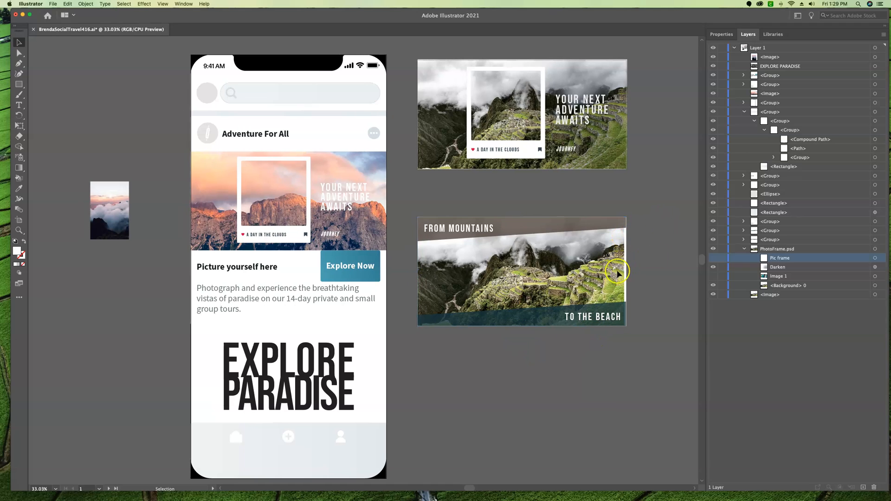
# Resize the Hills.jpg image so it fills the full width of its artboard and its upper edge aligns with the artboard
pyautogui.click(596, 280)
pyautogui.moveTo(626, 216); pyautogui.dragTo(626, 213)
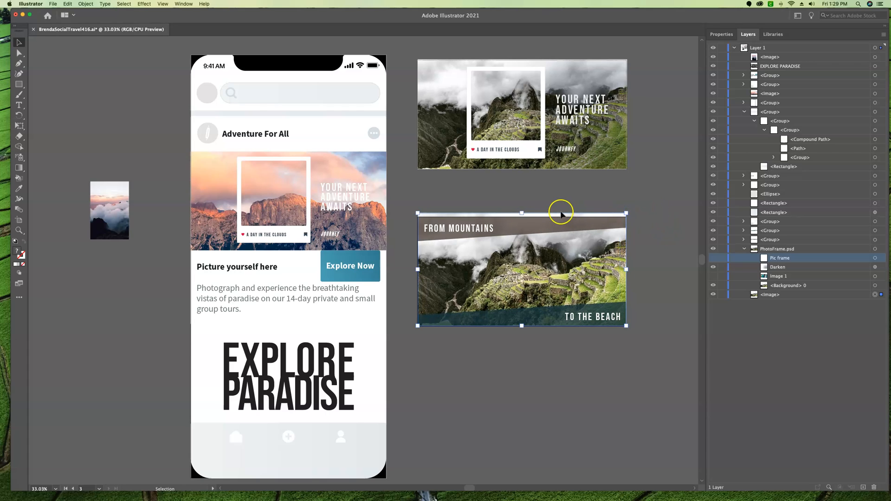
pyautogui.moveTo(522, 213); pyautogui.dragTo(520, 217)
pyautogui.click(639, 198)
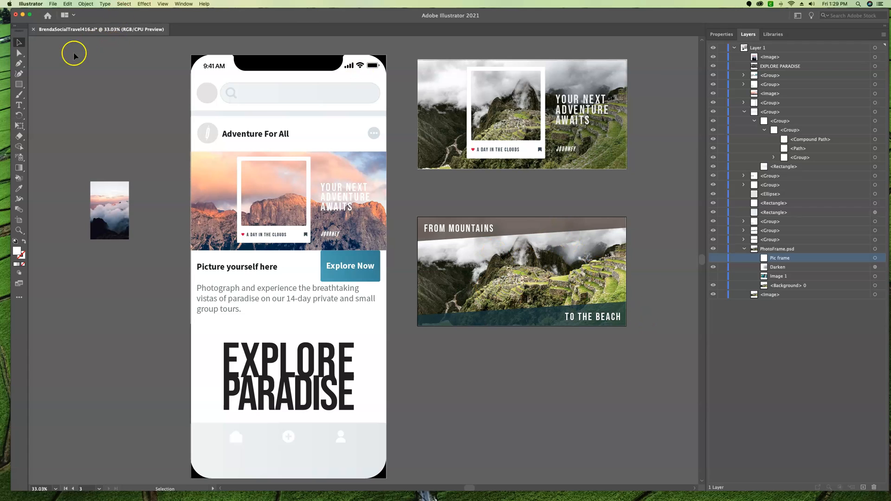
# Save a copy of the document in the Lesson15 folder in Illustrator 2020 format, replacing the end of the suggested file name with 20
pyautogui.click(53, 4)
pyautogui.click(59, 70)
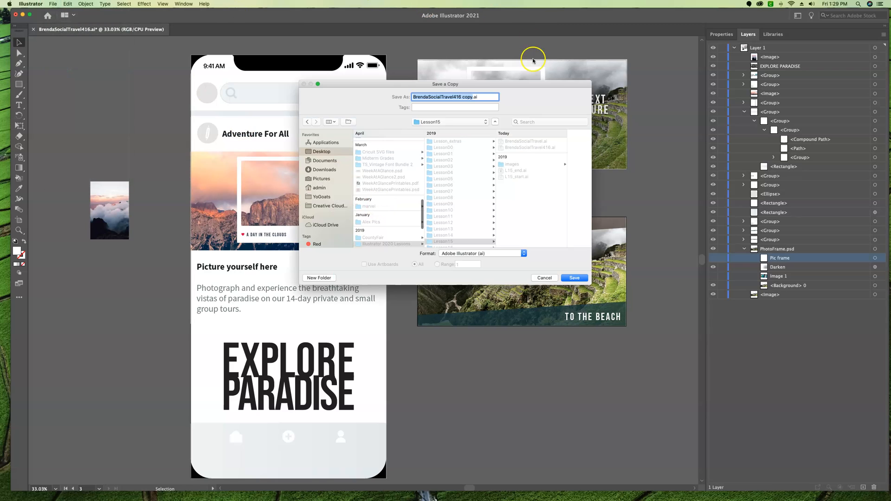
pyautogui.click(470, 97)
pyautogui.press('BackSpace')
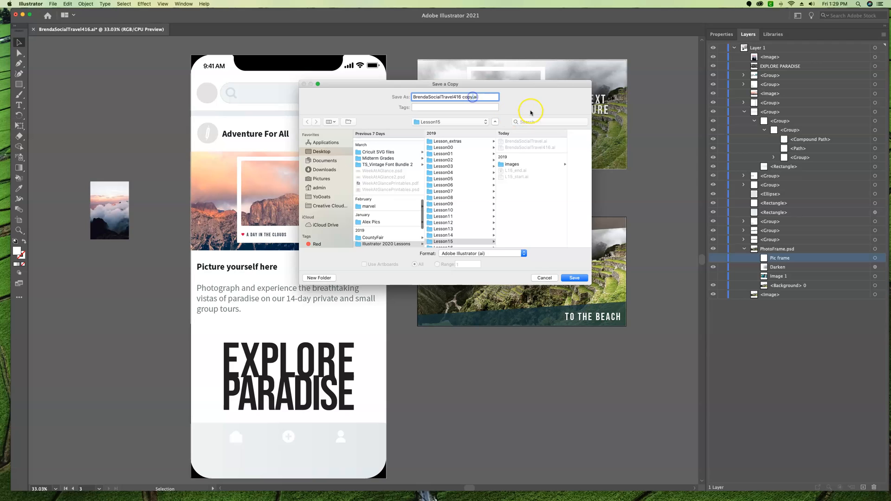
pyautogui.press('BackSpace')
pyautogui.press('BackSpace')
pyautogui.press('BackSpace')
pyautogui.press('BackSpace')
pyautogui.press('BackSpace')
pyautogui.press('BackSpace')
pyautogui.write('20')
pyautogui.click(574, 278)
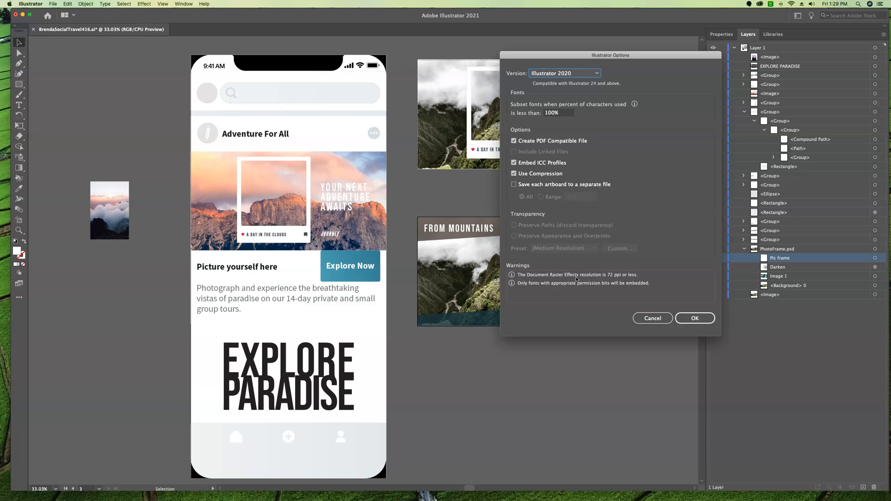
pyautogui.click(697, 318)
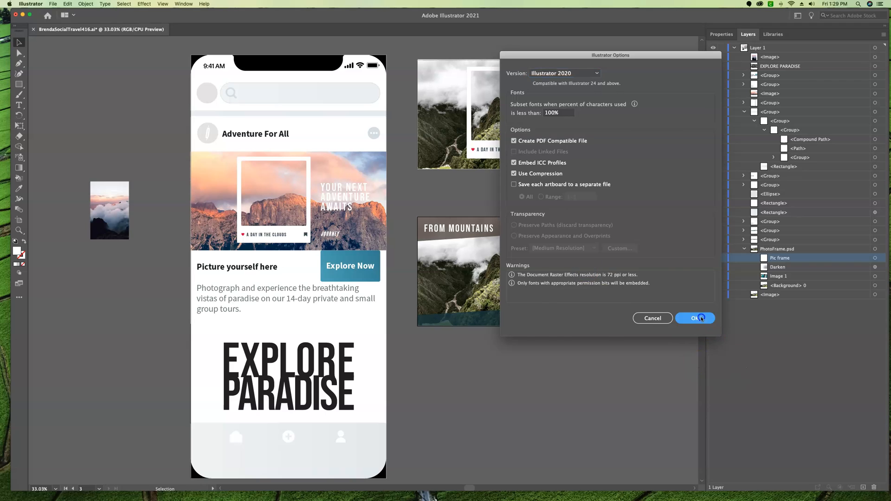